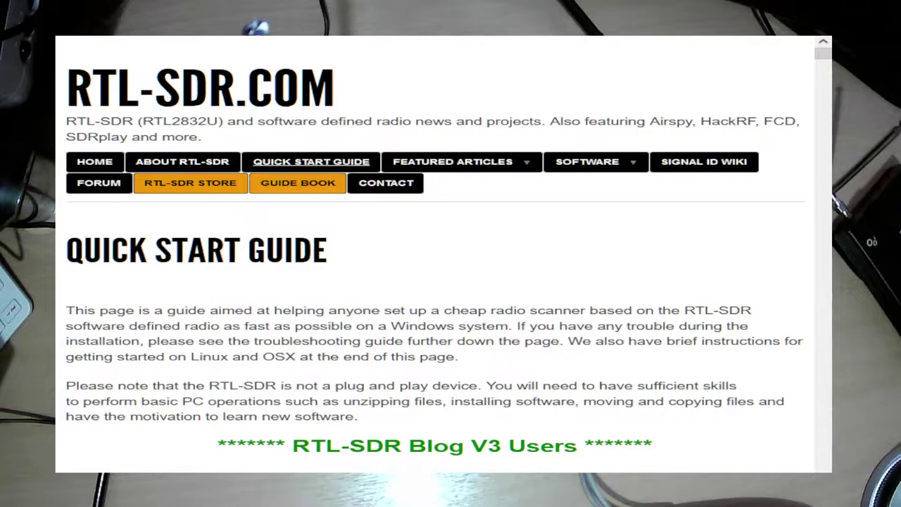
{"action": "scroll", "coordinate": [448, 253], "scroll_direction": "down", "scroll_amount": 1}
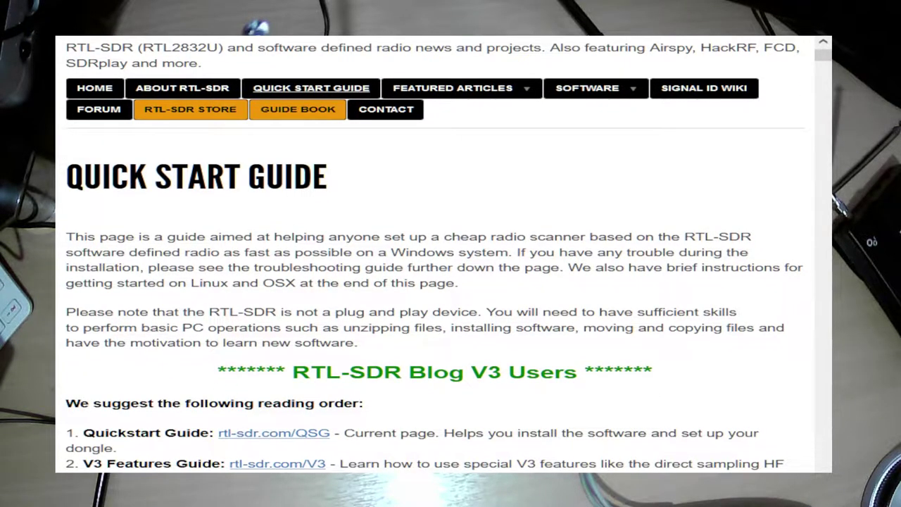
{"action": "mouse_move", "coordinate": [465, 91]}
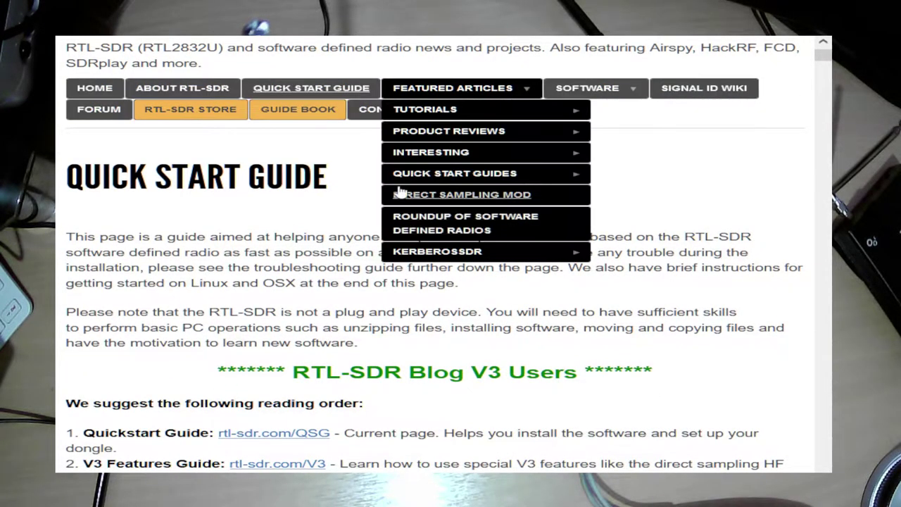
{"action": "scroll", "coordinate": [490, 197], "scroll_direction": "down", "scroll_amount": 2}
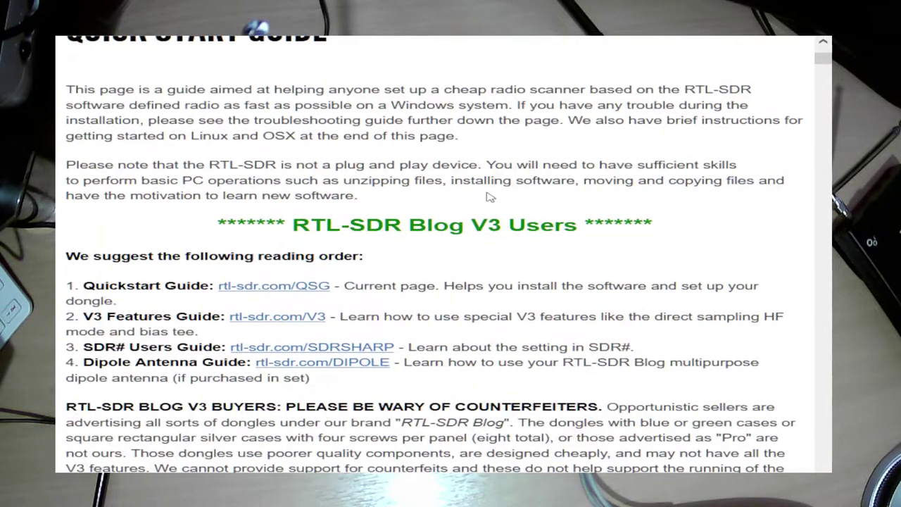
{"action": "scroll", "coordinate": [490, 197], "scroll_direction": "up", "scroll_amount": 3}
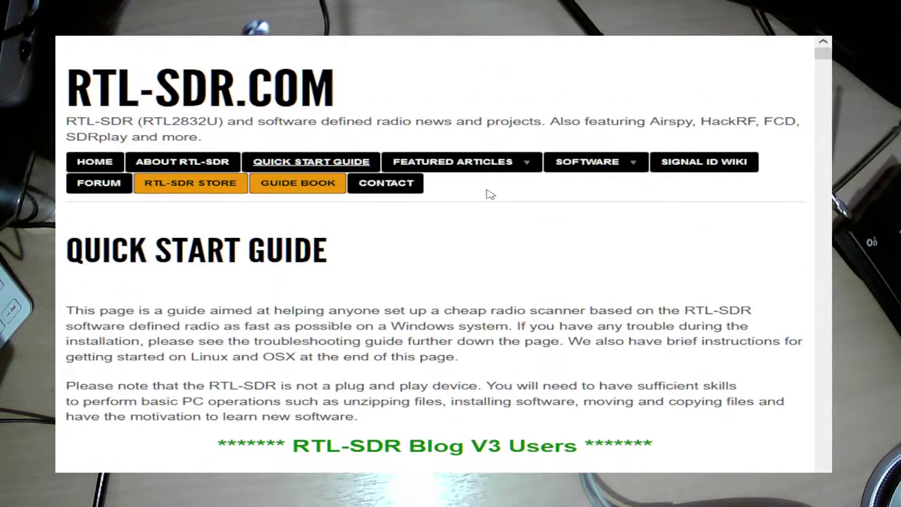
{"action": "scroll", "coordinate": [490, 194], "scroll_direction": "down", "scroll_amount": 4}
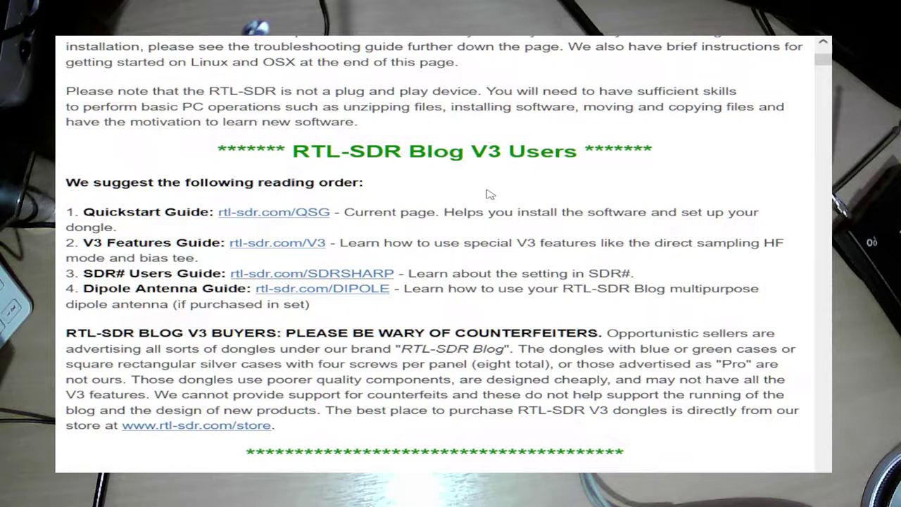
{"action": "scroll", "coordinate": [490, 195], "scroll_direction": "down", "scroll_amount": 5}
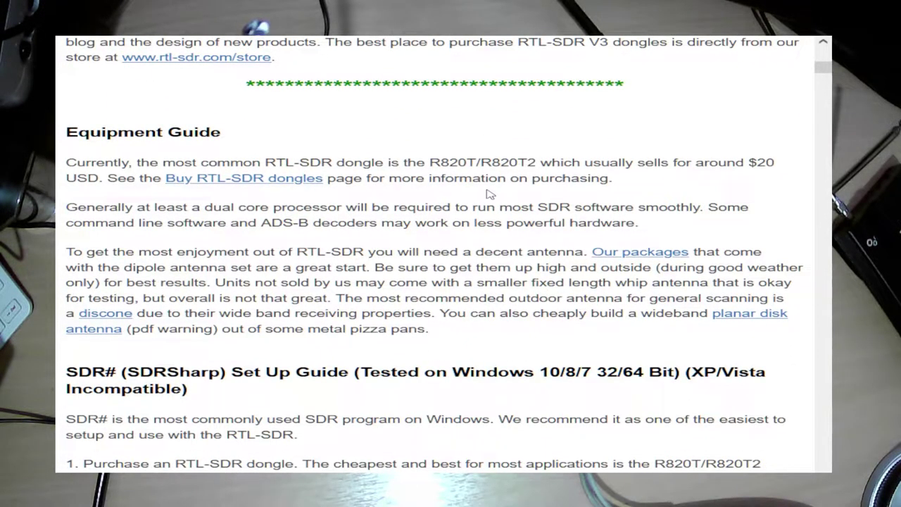
{"action": "scroll", "coordinate": [490, 194], "scroll_direction": "down", "scroll_amount": 8}
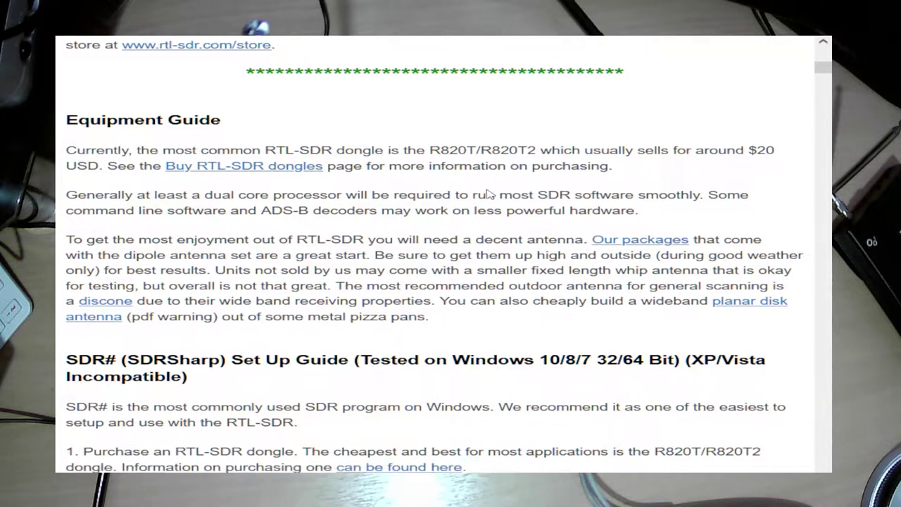
{"action": "scroll", "coordinate": [488, 190], "scroll_direction": "down", "scroll_amount": 9}
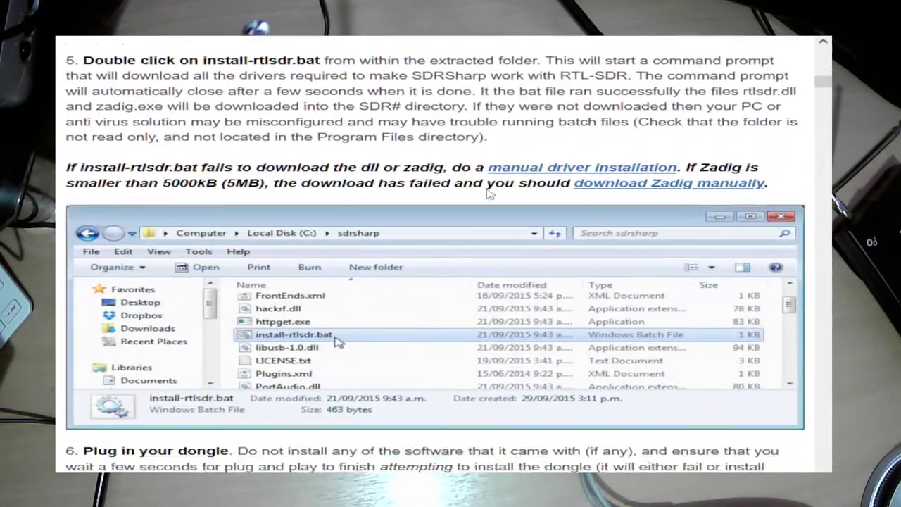
{"action": "scroll", "coordinate": [490, 195], "scroll_direction": "down", "scroll_amount": 4}
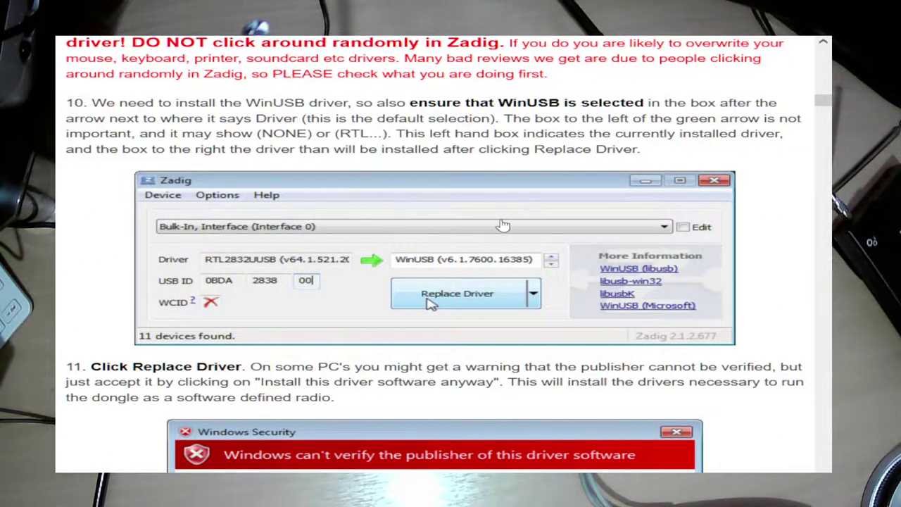
{"action": "scroll", "coordinate": [503, 224], "scroll_direction": "down", "scroll_amount": 12}
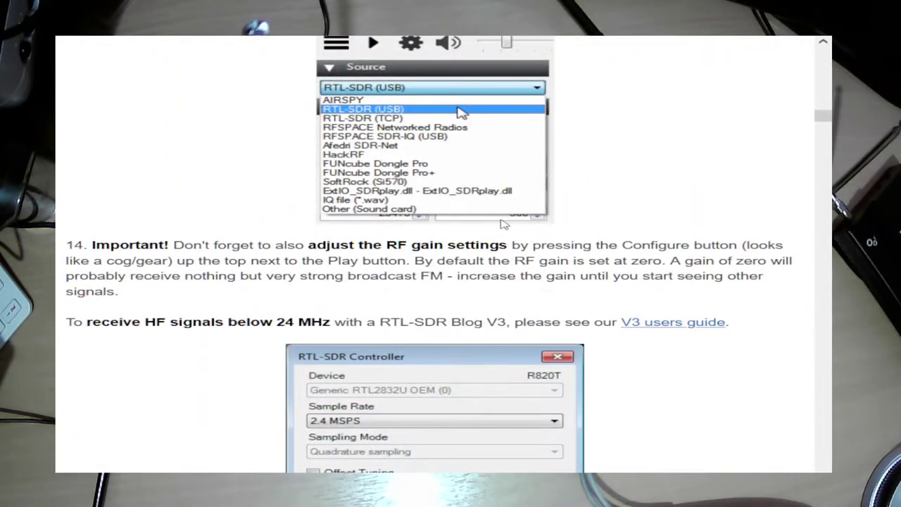
{"action": "scroll", "coordinate": [504, 224], "scroll_direction": "down", "scroll_amount": 3}
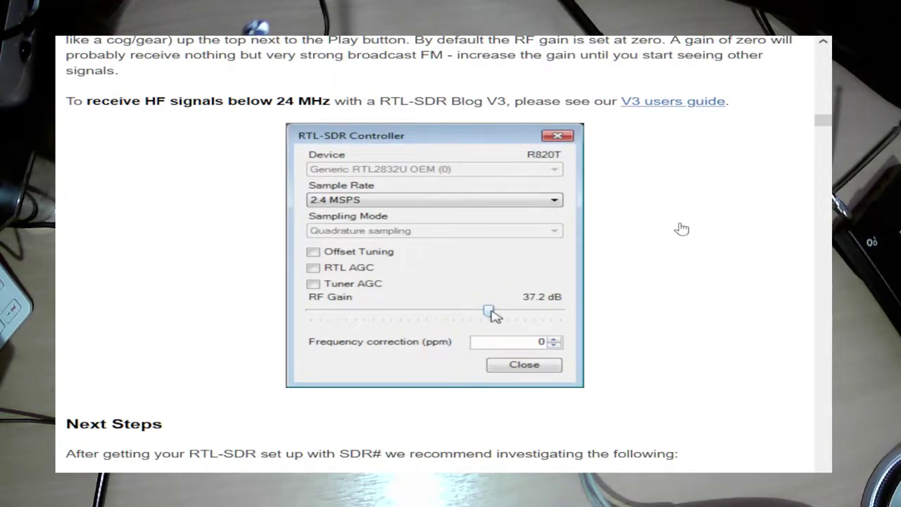
{"action": "scroll", "coordinate": [538, 229], "scroll_direction": "up", "scroll_amount": 13}
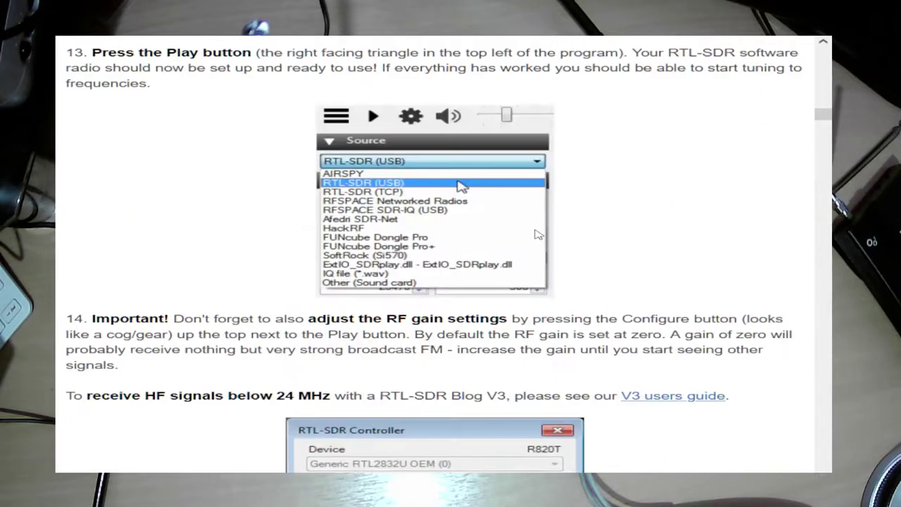
{"action": "scroll", "coordinate": [539, 229], "scroll_direction": "up", "scroll_amount": 20}
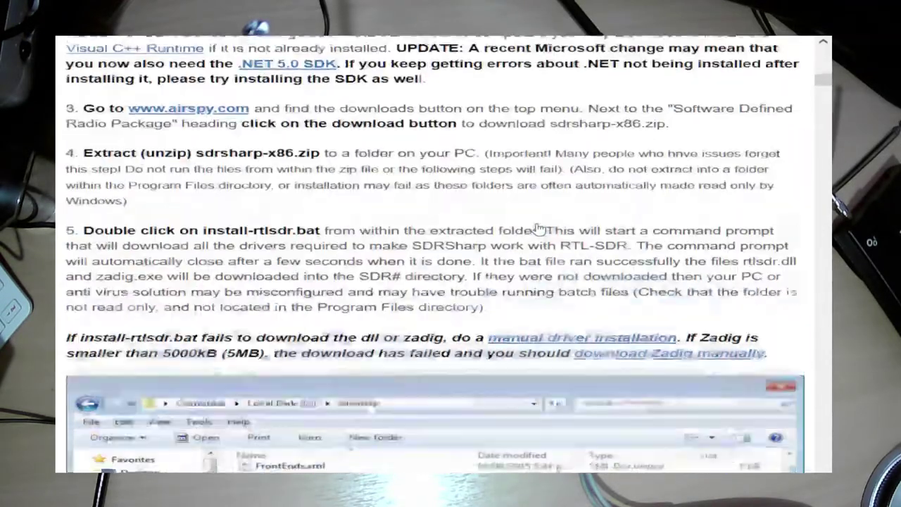
{"action": "scroll", "coordinate": [538, 224], "scroll_direction": "up", "scroll_amount": 8}
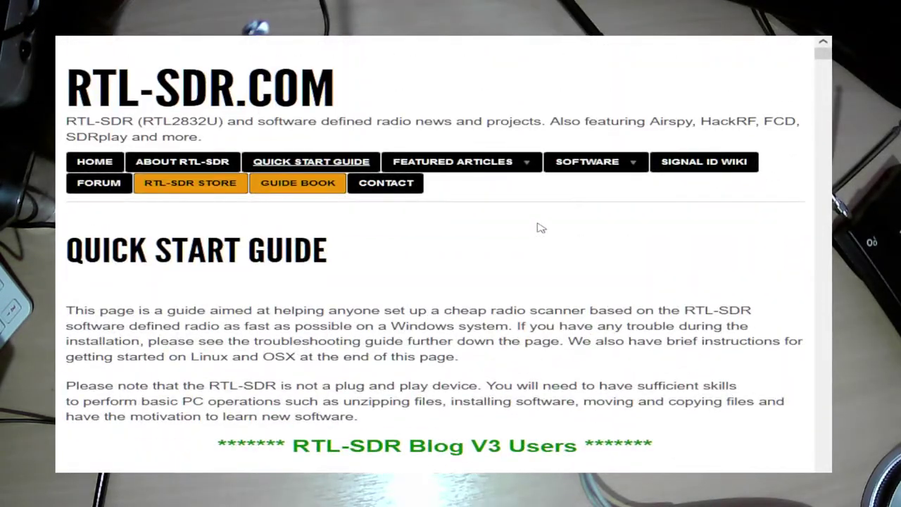
- Open RTL-SDR.COM's big list of supported software and scroll down to the SDR++ section
{"action": "mouse_move", "coordinate": [610, 164]}
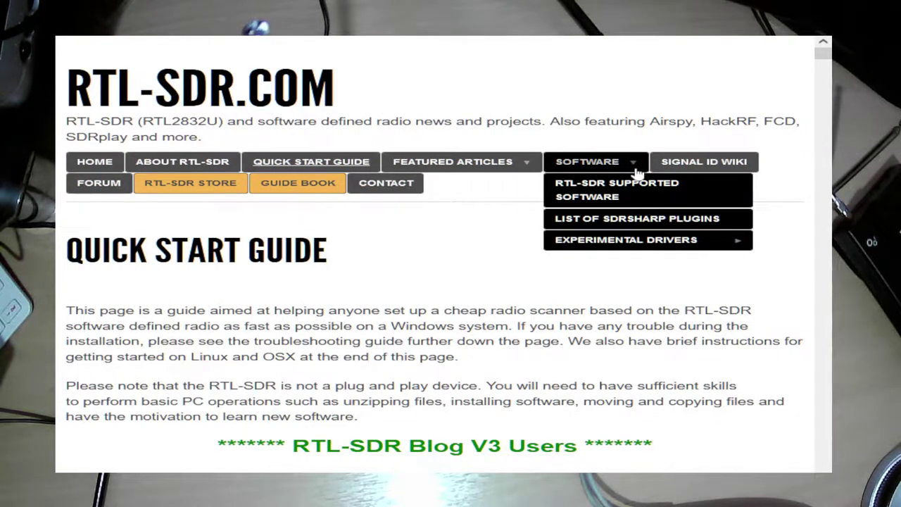
{"action": "left_click", "coordinate": [606, 201]}
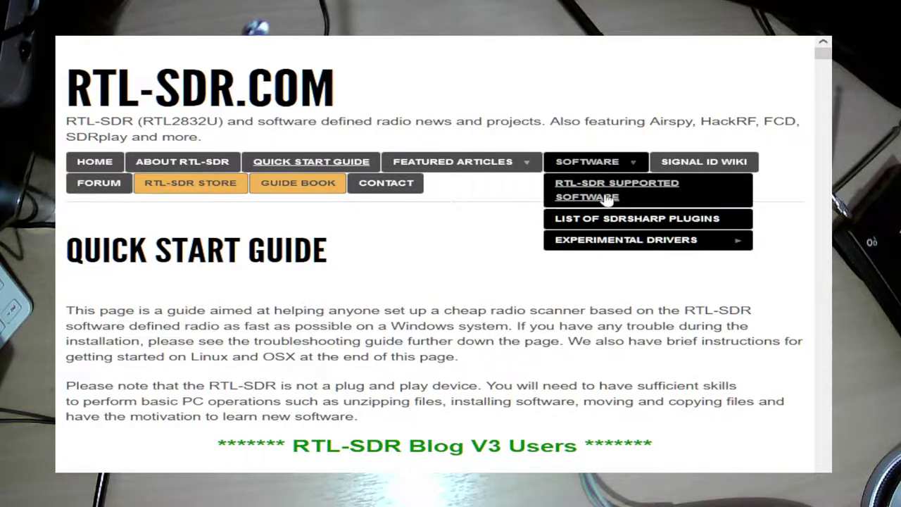
{"action": "mouse_move", "coordinate": [491, 176]}
{"action": "scroll", "coordinate": [454, 230], "scroll_direction": "down", "scroll_amount": 8}
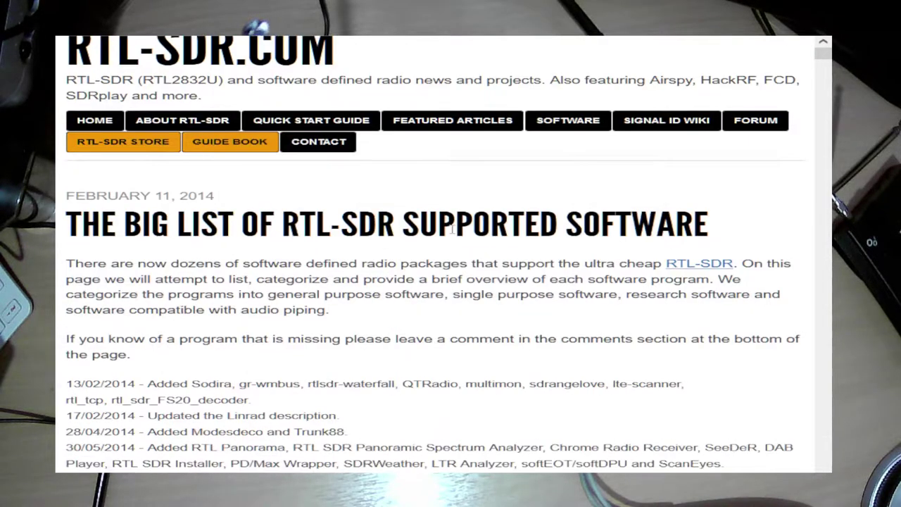
{"action": "scroll", "coordinate": [454, 230], "scroll_direction": "down", "scroll_amount": 8}
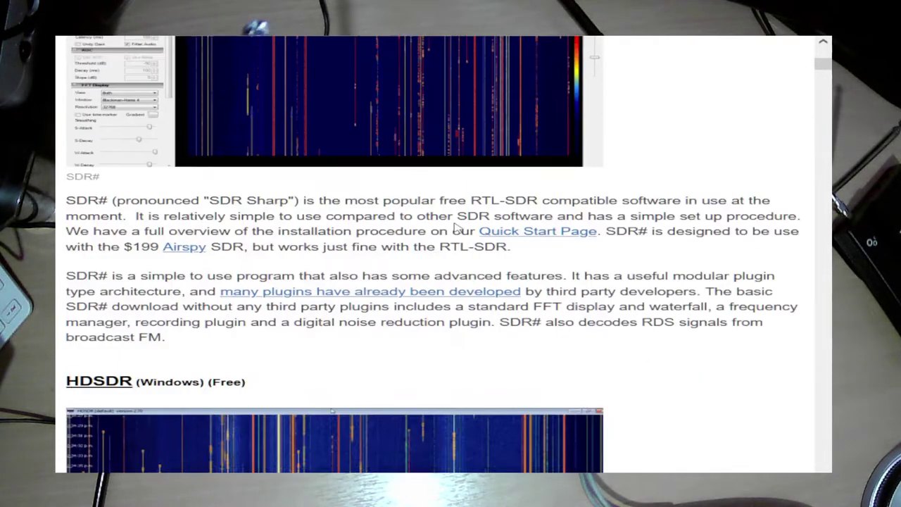
{"action": "scroll", "coordinate": [455, 228], "scroll_direction": "up", "scroll_amount": 4}
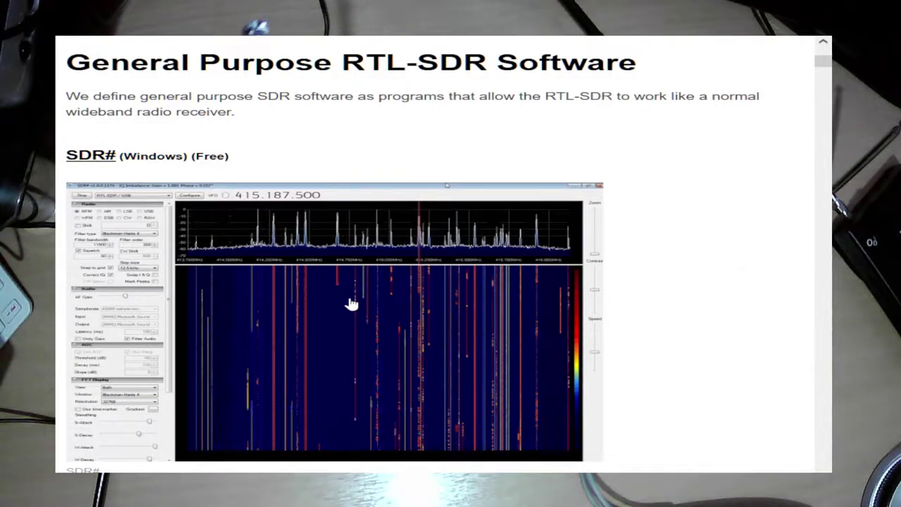
{"action": "scroll", "coordinate": [352, 304], "scroll_direction": "down", "scroll_amount": 5}
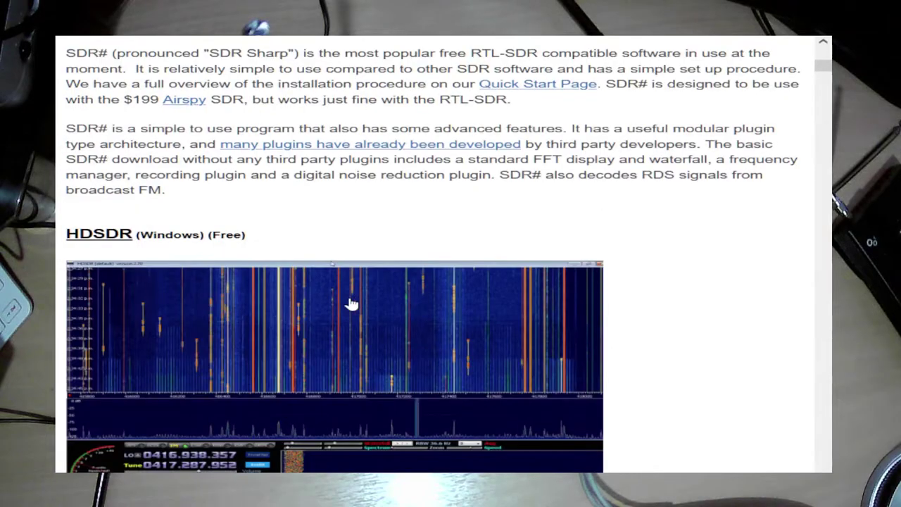
{"action": "scroll", "coordinate": [351, 304], "scroll_direction": "down", "scroll_amount": 10}
{"action": "scroll", "coordinate": [352, 303], "scroll_direction": "down", "scroll_amount": 5}
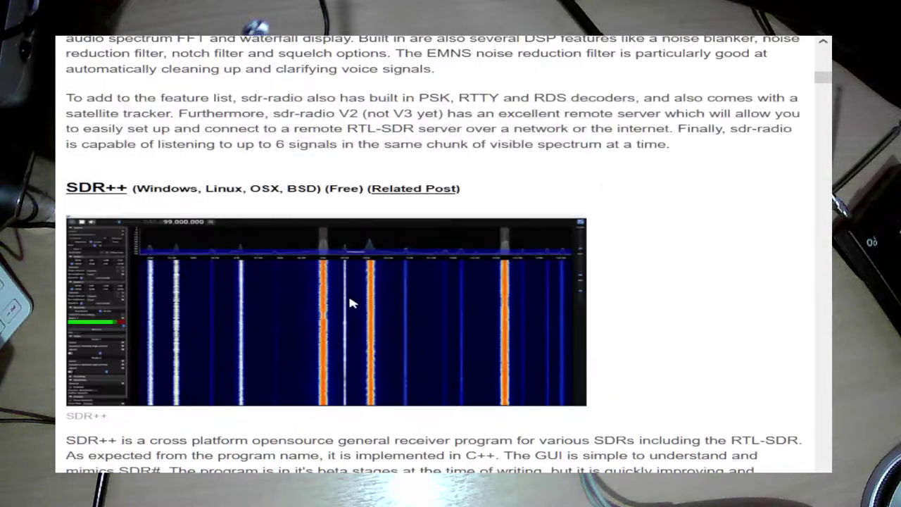
{"action": "scroll", "coordinate": [351, 304], "scroll_direction": "down", "scroll_amount": 3}
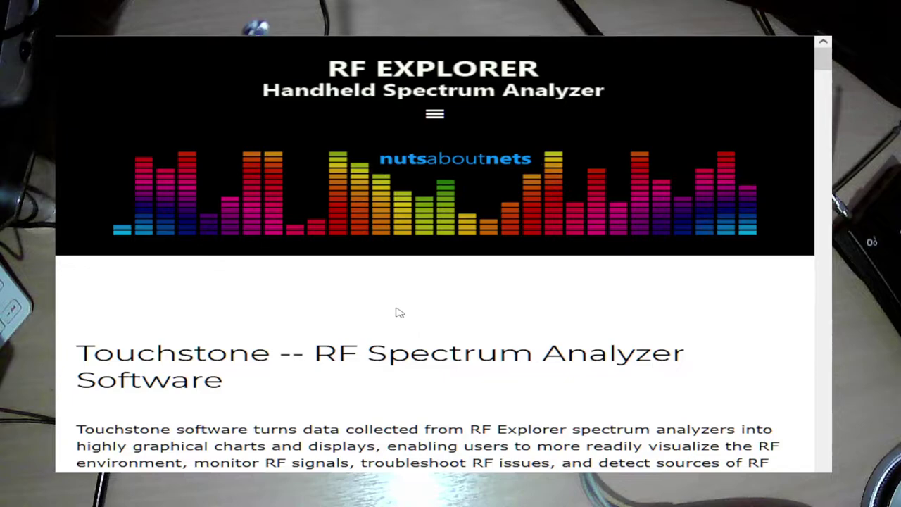
- Scroll the Touchstone page down to the free Touchstone for Windows download table, then back up
{"action": "scroll", "coordinate": [822, 64], "scroll_direction": "down", "scroll_amount": 1}
{"action": "left_click_drag", "start_coordinate": [822, 63], "coordinate": [800, 207]}
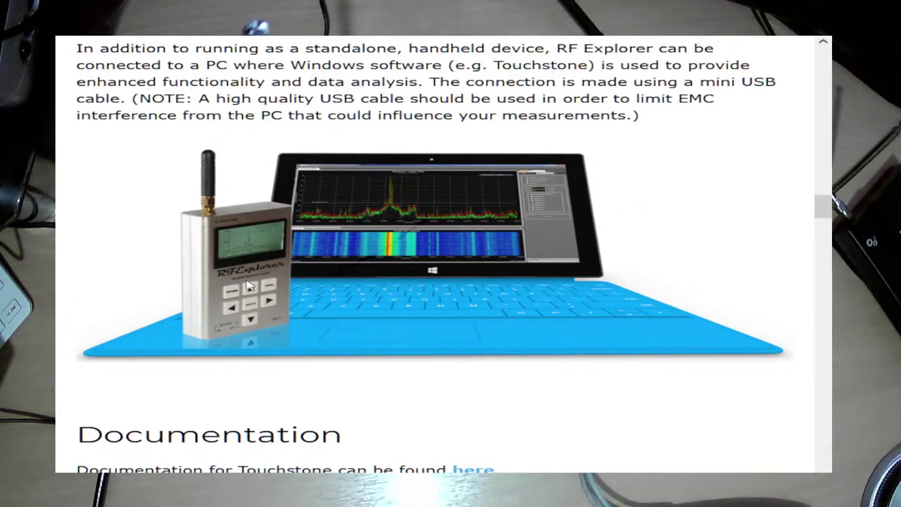
{"action": "scroll", "coordinate": [390, 289], "scroll_direction": "up", "scroll_amount": 8}
{"action": "scroll", "coordinate": [390, 285], "scroll_direction": "up", "scroll_amount": 15}
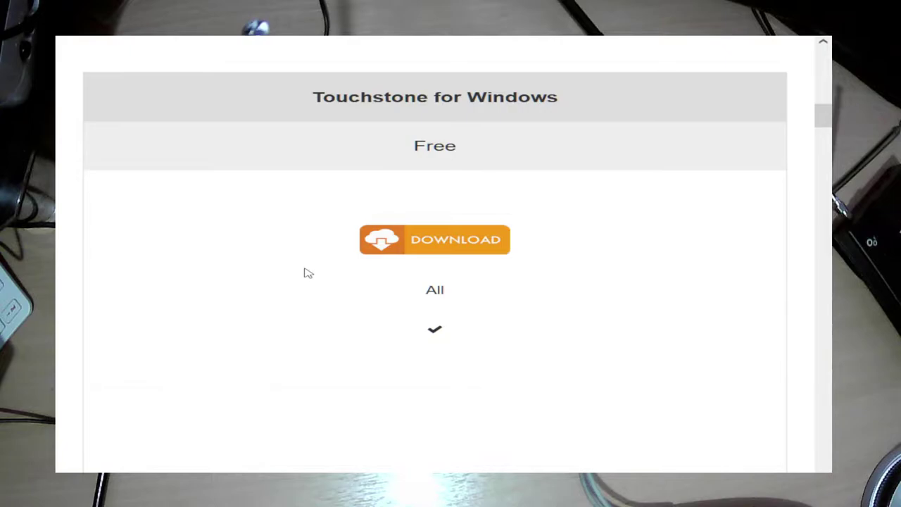
{"action": "scroll", "coordinate": [308, 273], "scroll_direction": "up", "scroll_amount": 15}
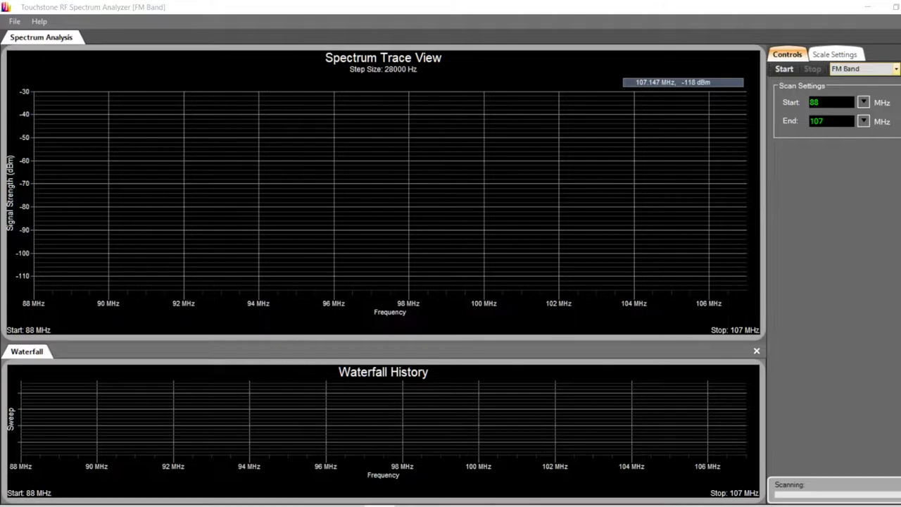
{"action": "left_click", "coordinate": [896, 69]}
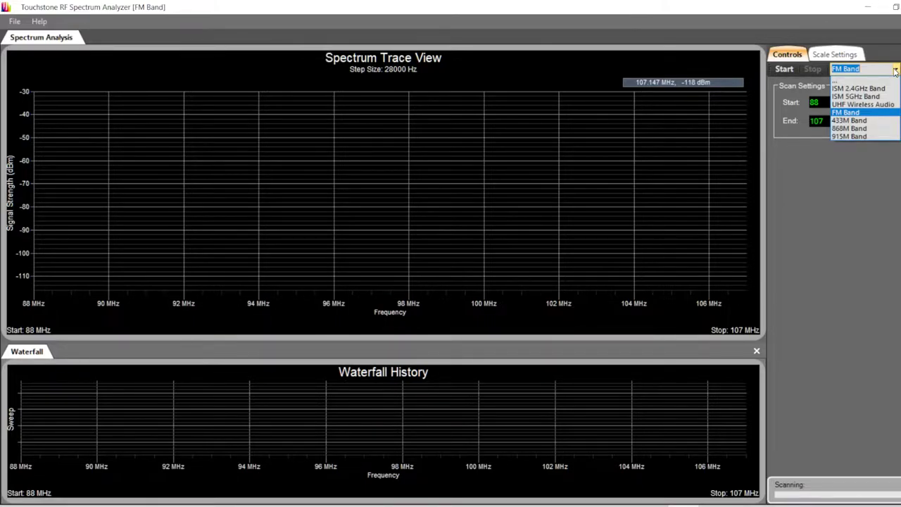
{"action": "left_click", "coordinate": [869, 113]}
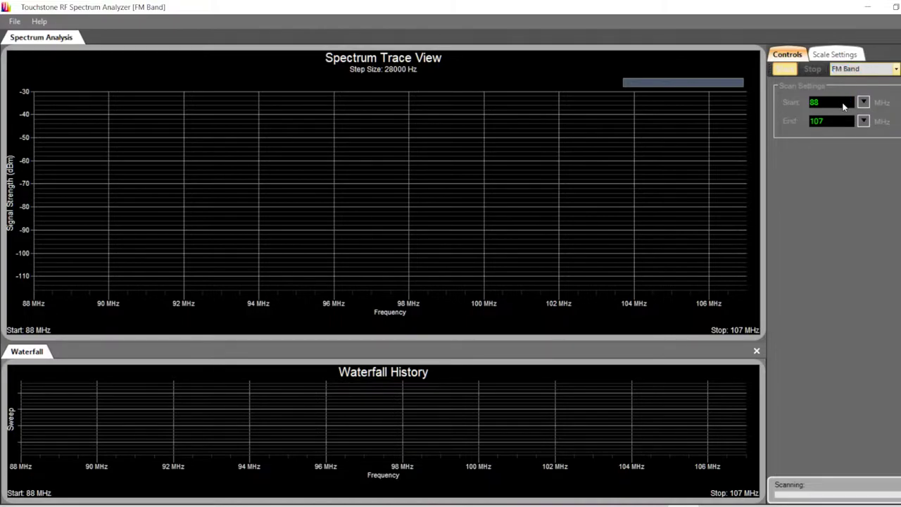
- Start the 88–107 MHz FM band scan, then show the Scale Settings tab
{"action": "key", "text": "Return"}
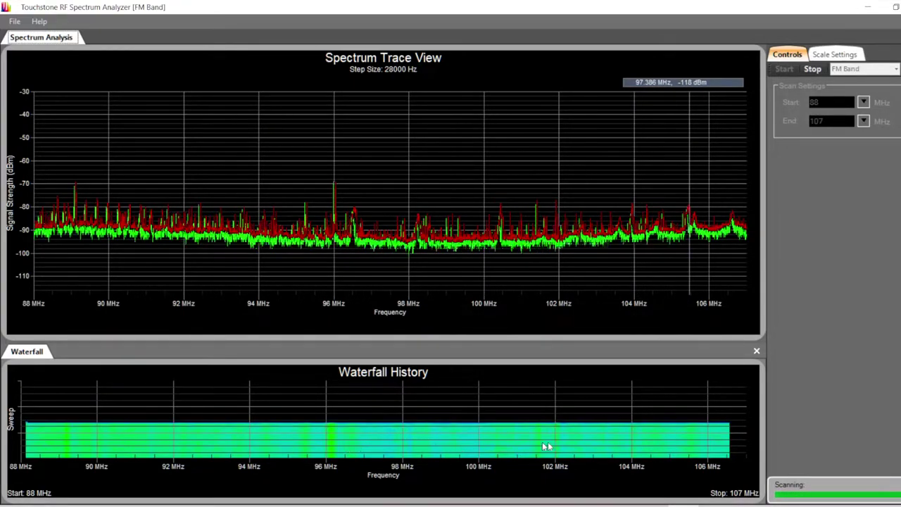
{"action": "left_click", "coordinate": [835, 54]}
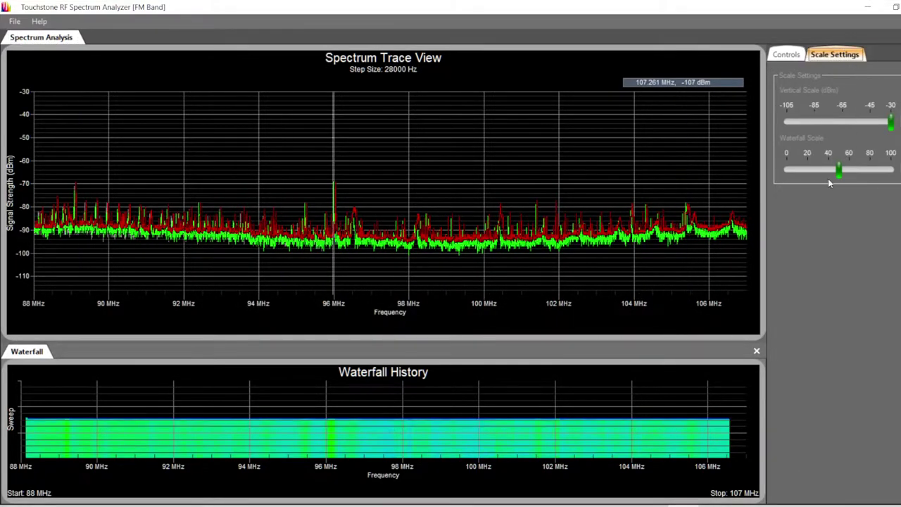
- Return to the Controls tab and stop the FM band scan
{"action": "left_click", "coordinate": [786, 56]}
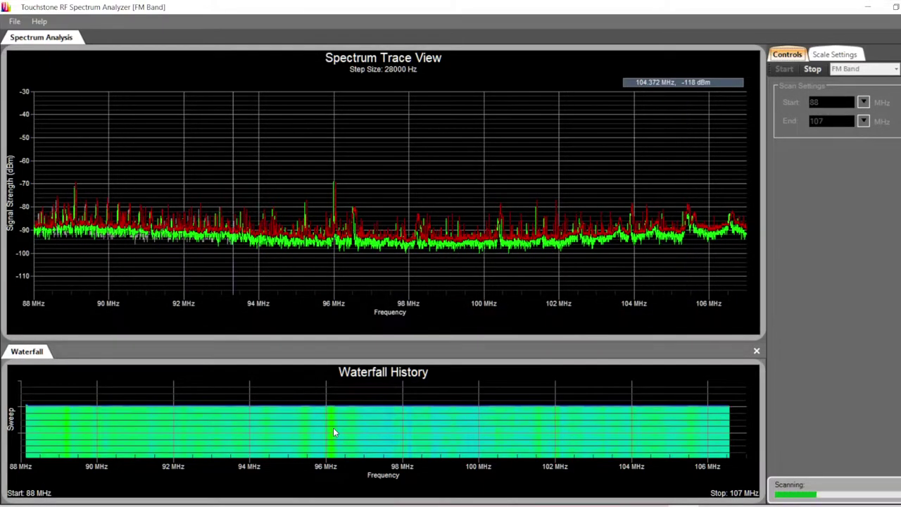
{"action": "left_click", "coordinate": [819, 73]}
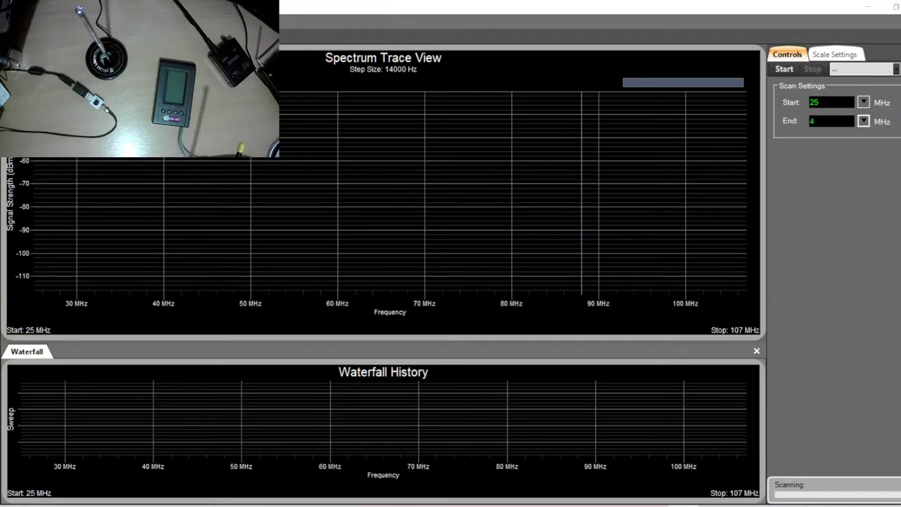
- Apply a scan range of 25 to 40 MHz
{"action": "key", "text": "Return"}
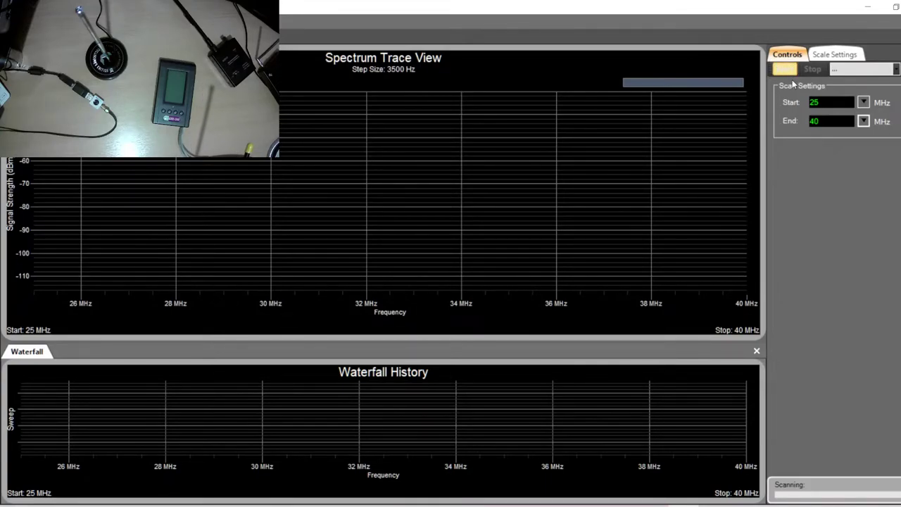
- Run the 25–40 MHz scan until peaks near 27 MHz appear, then stop it
{"action": "left_click", "coordinate": [793, 80]}
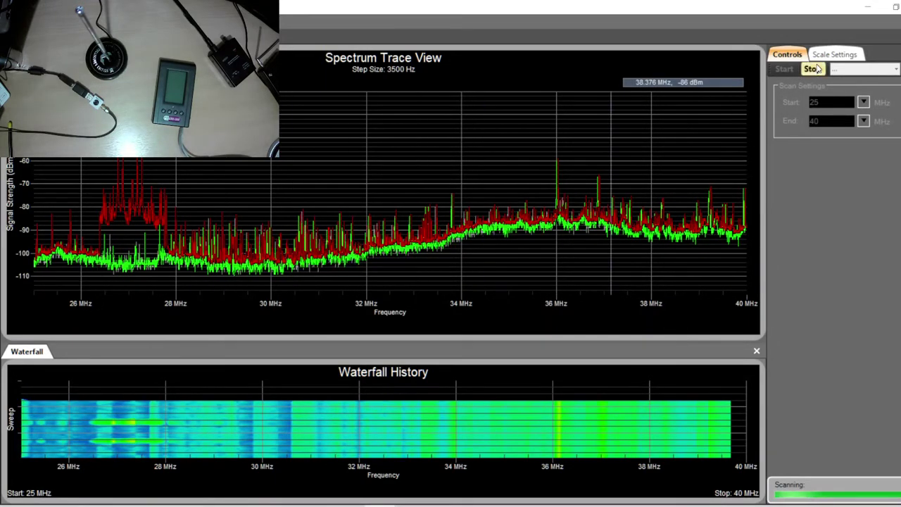
{"action": "left_click", "coordinate": [812, 69]}
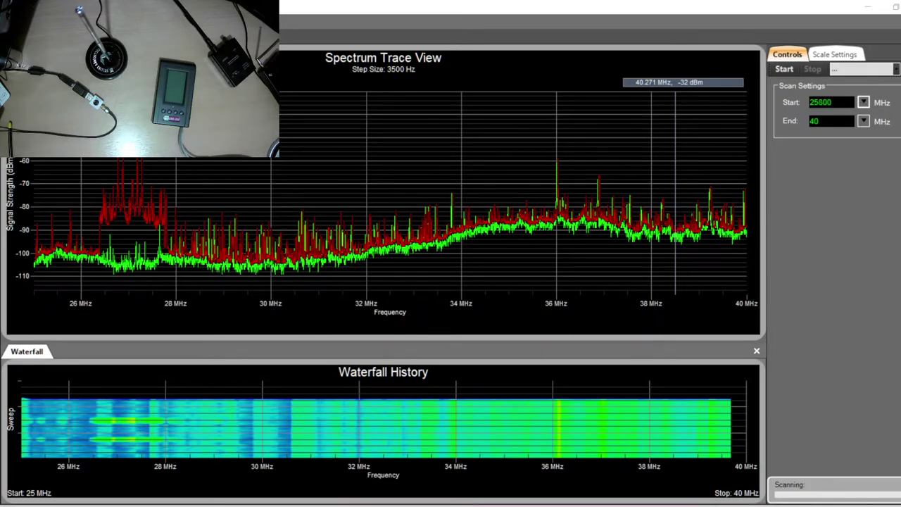
- Set Start to 800 MHz and End to 820 MHz, dismissing the Invalid Frequency Range warning
{"action": "key", "text": "BackSpace"}
{"action": "key", "text": "BackSpace"}
{"action": "key", "text": "BackSpace"}
{"action": "key", "text": "BackSpace"}
{"action": "key", "text": "BackSpace"}
{"action": "key", "text": "Return"}
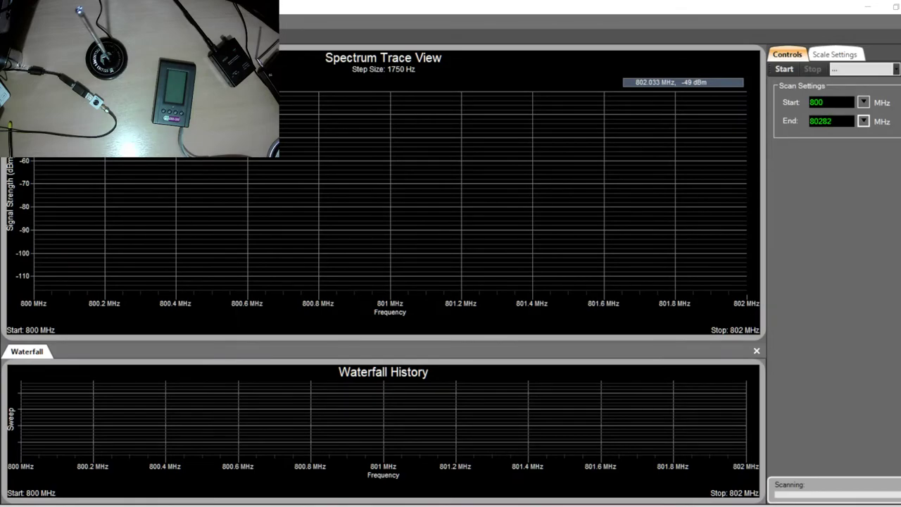
{"action": "key", "text": "Return"}
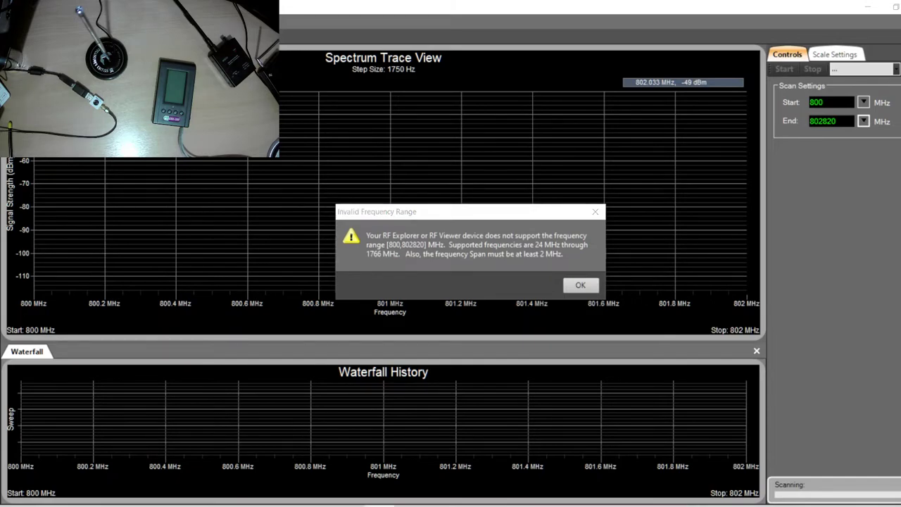
{"action": "left_click", "coordinate": [578, 288]}
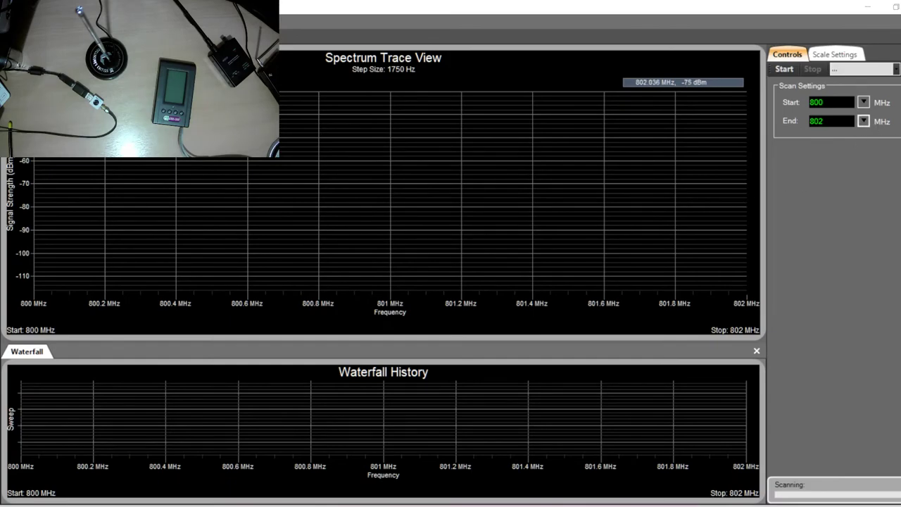
{"action": "key", "text": "BackSpace"}
{"action": "key", "text": "BackSpace"}
{"action": "key", "text": "BackSpace"}
{"action": "key", "text": "Return"}
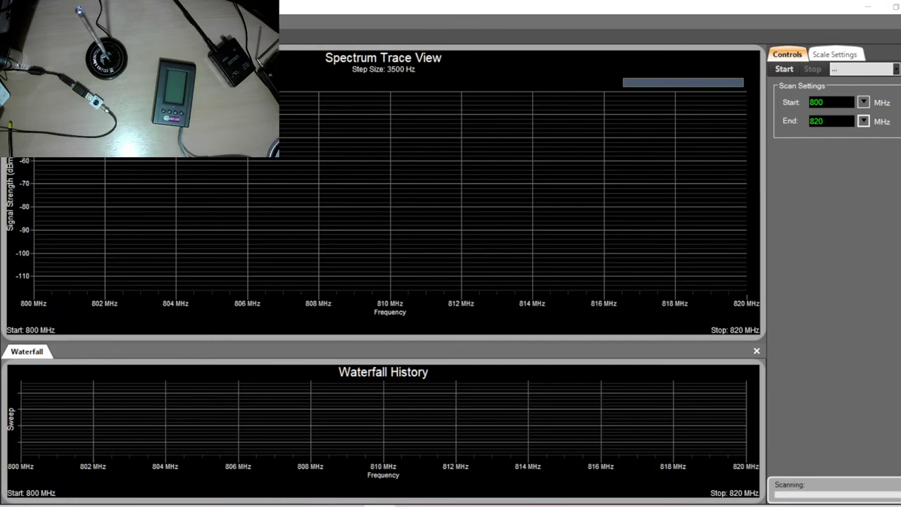
- Scan 800 to 820 MHz, then leave the Windows desktop showing
{"action": "left_click", "coordinate": [794, 74]}
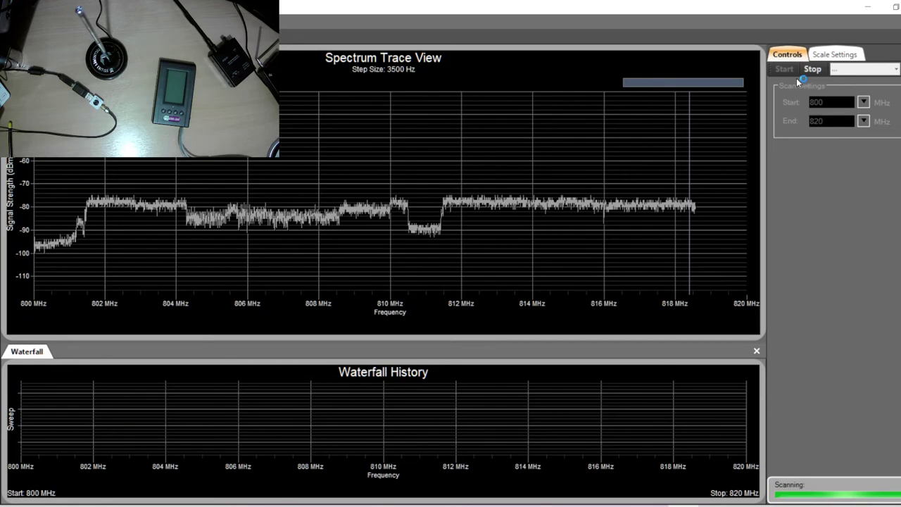
{"action": "key", "text": "super+d"}
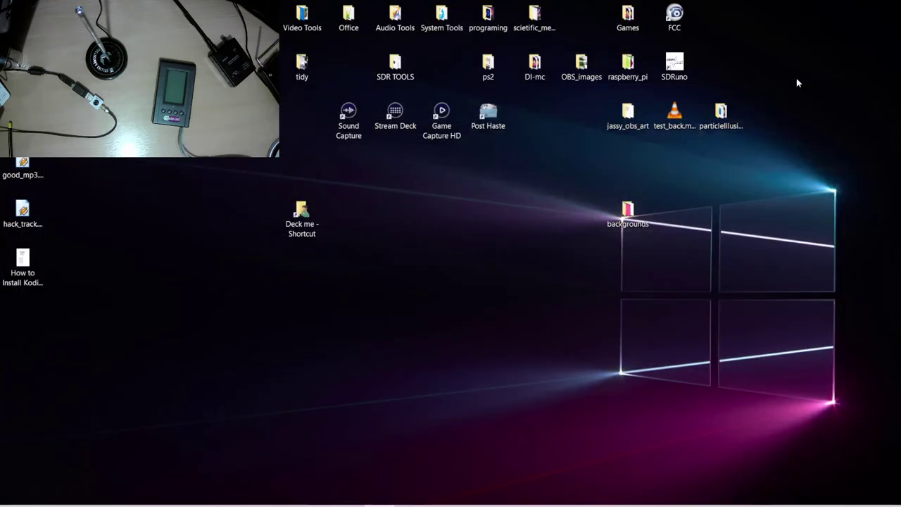